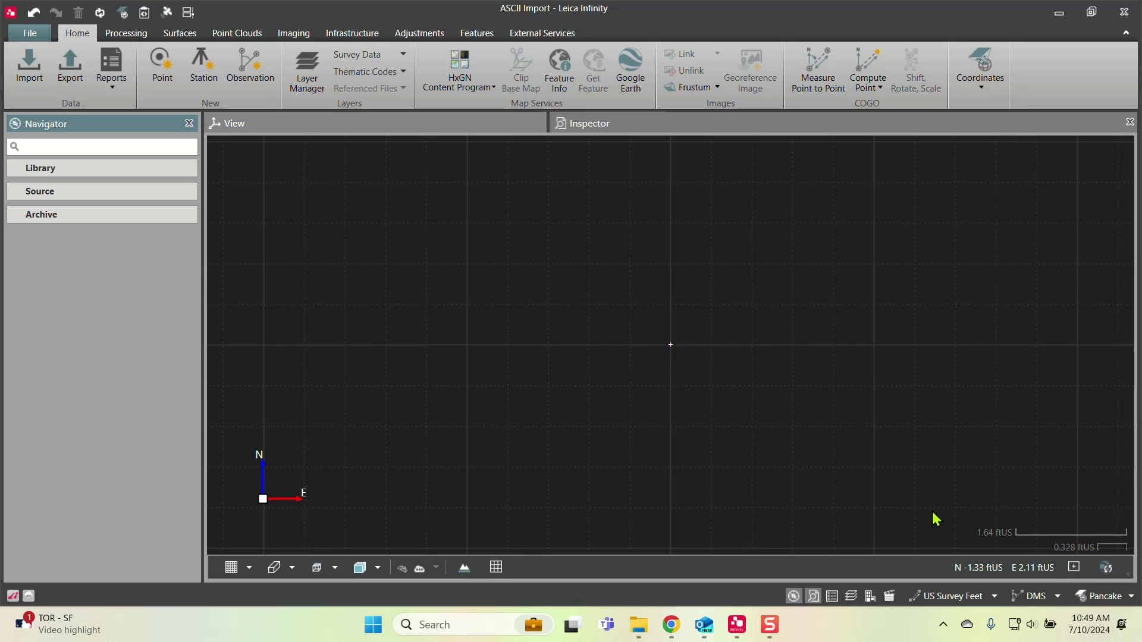
Open the Import dialog and browse the CSV test data files.
click(39, 87)
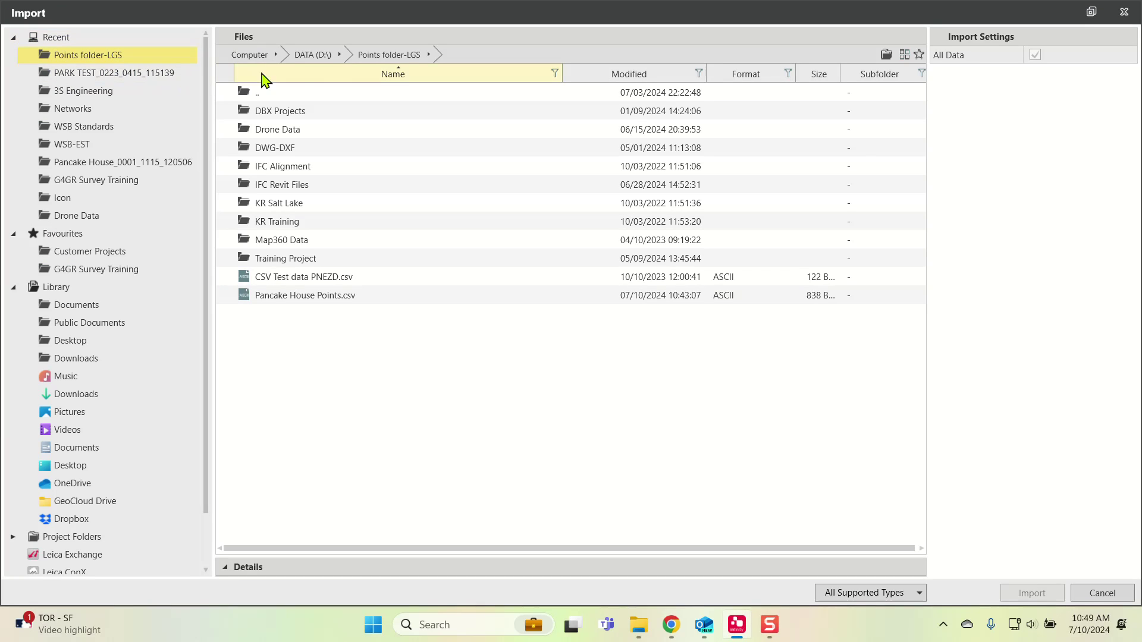
click(342, 279)
click(305, 298)
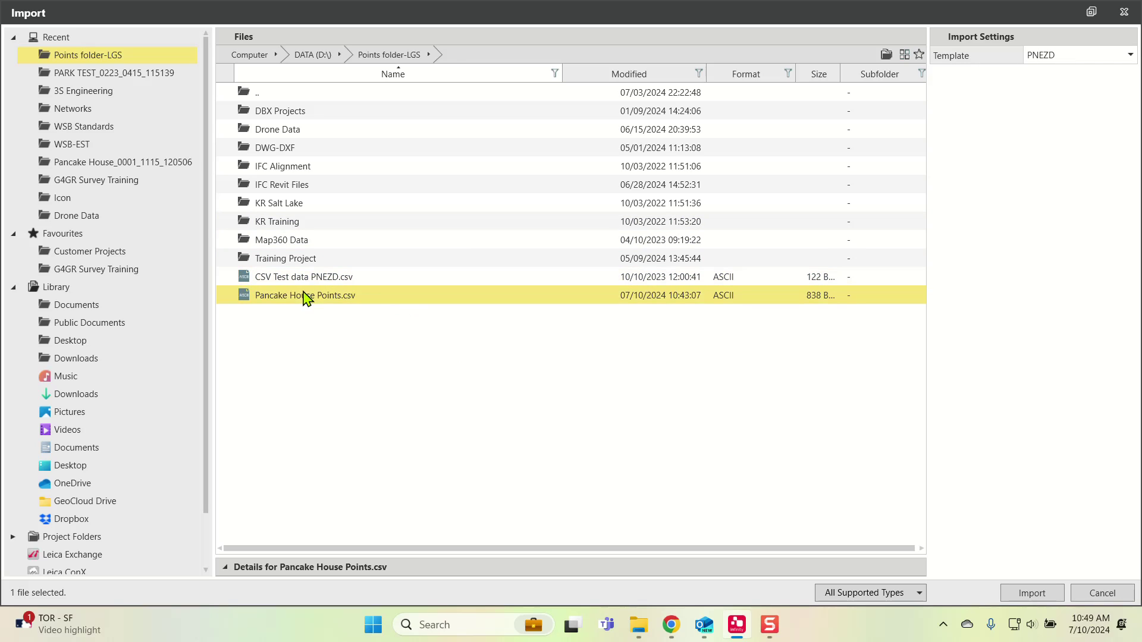
click(307, 280)
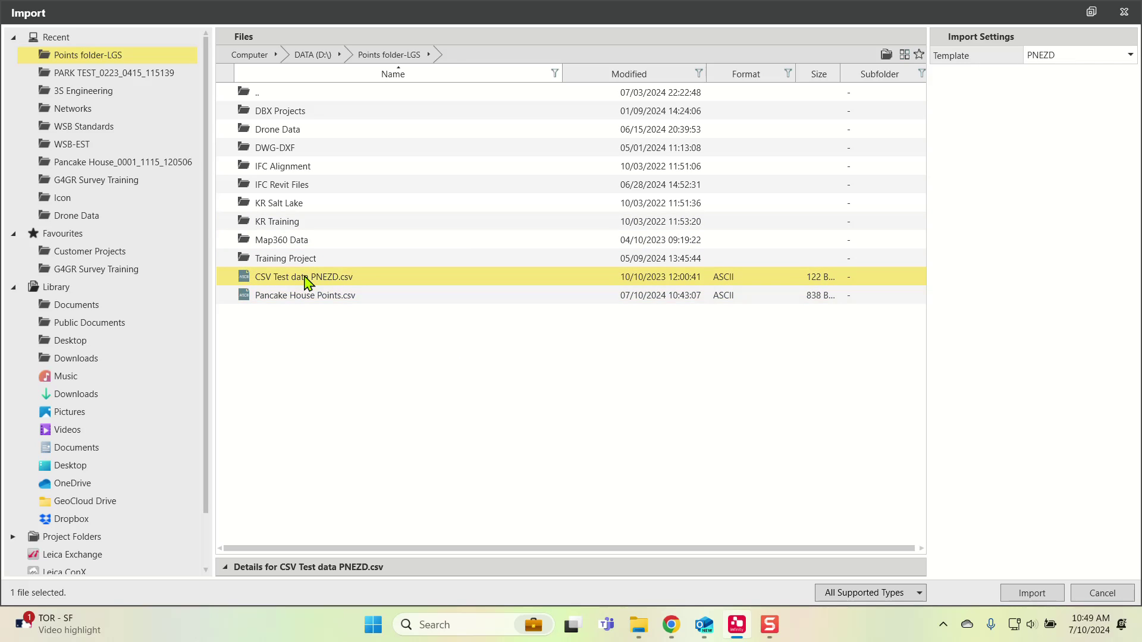
Filter to ASCII files, pick Pancake House Points, and choose a New... import template.
click(844, 594)
scroll(827, 443, down, 1)
click(835, 485)
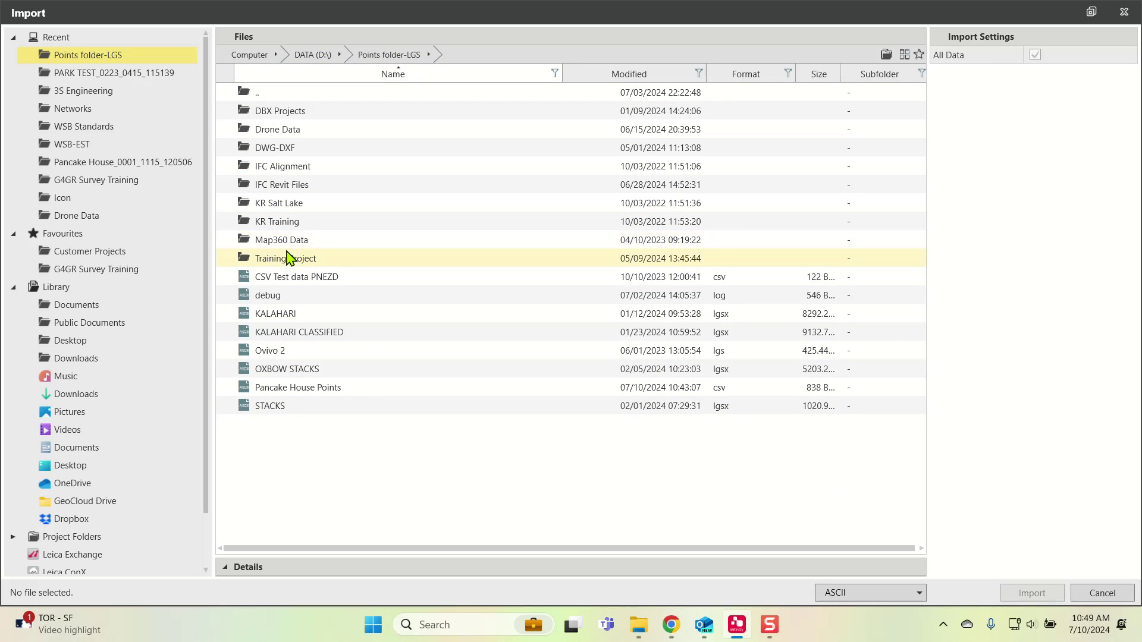
click(300, 391)
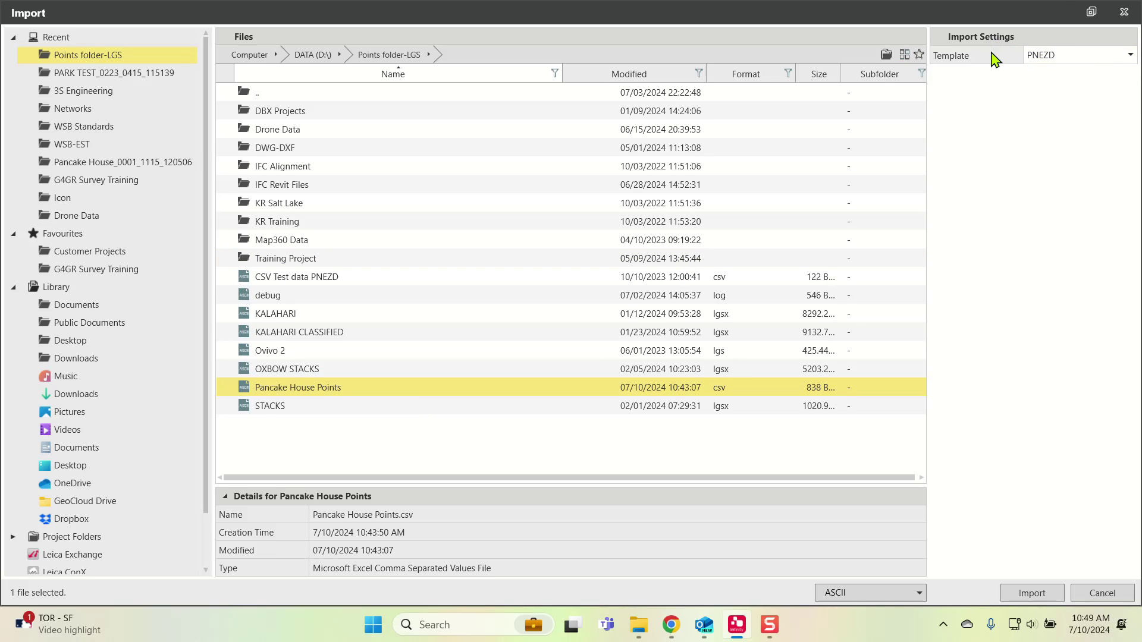
click(1048, 56)
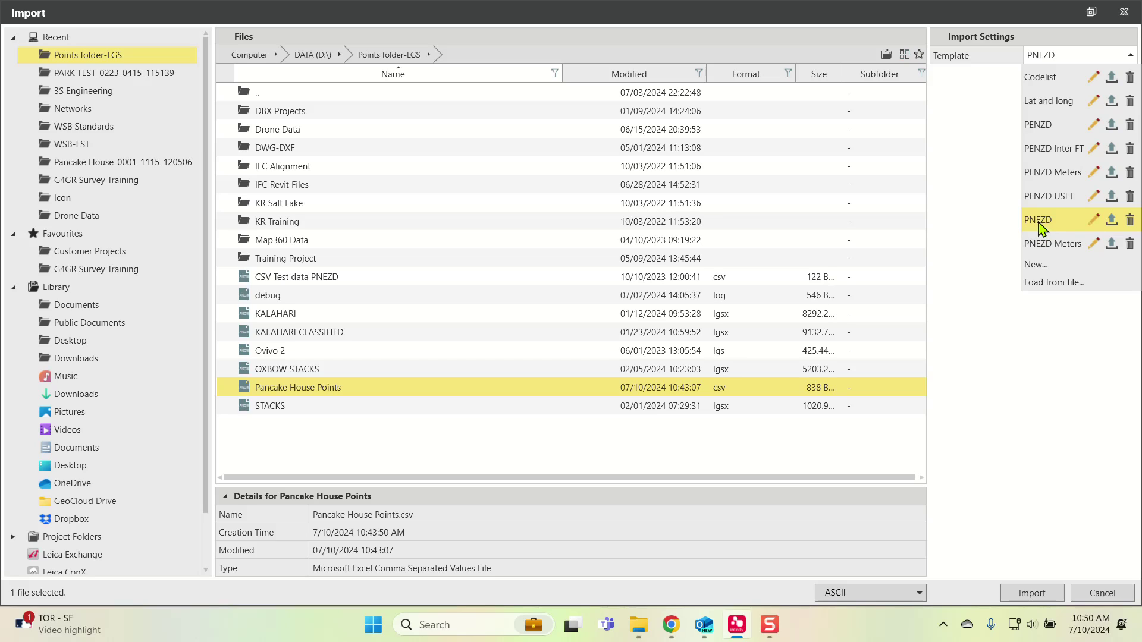
click(1036, 266)
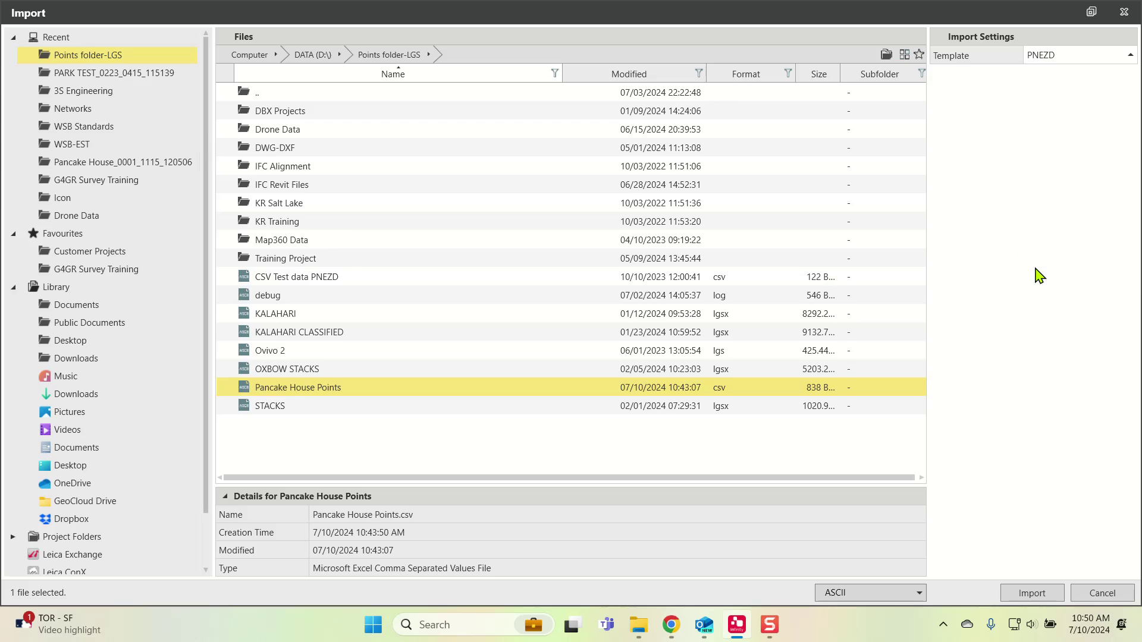
Maximize the Template Editor and name the template PNEZD.
click(890, 94)
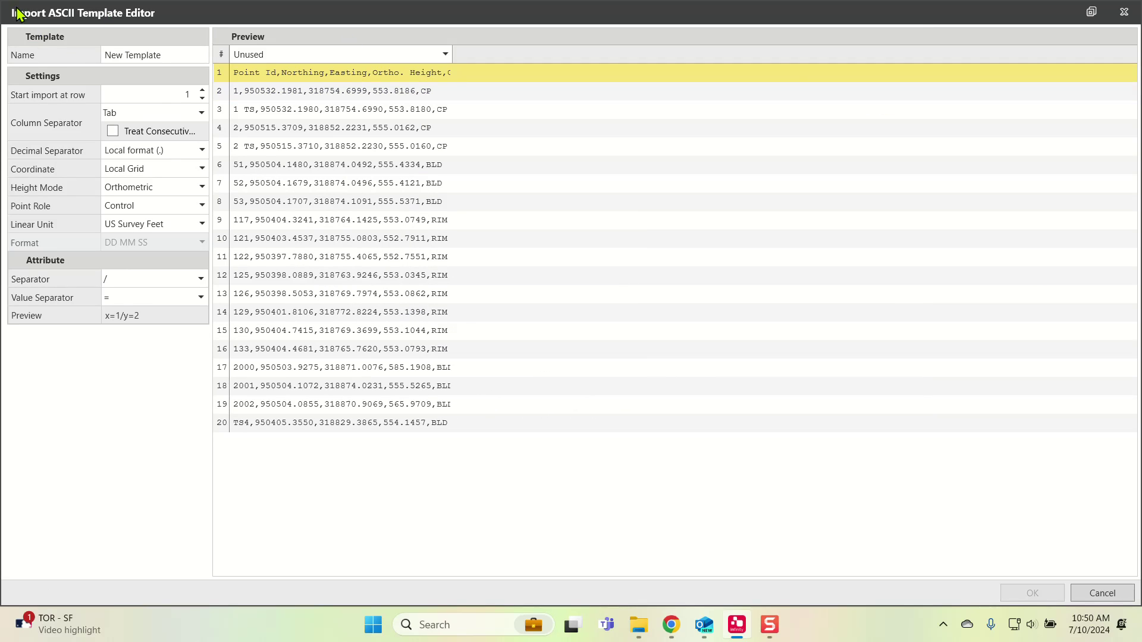
click(183, 55)
text(P)
text(1)
key(BackSpace)
key(BackSpace)
Set the column separator to comma, keeping Control point role and Local Grid coordinates.
click(201, 113)
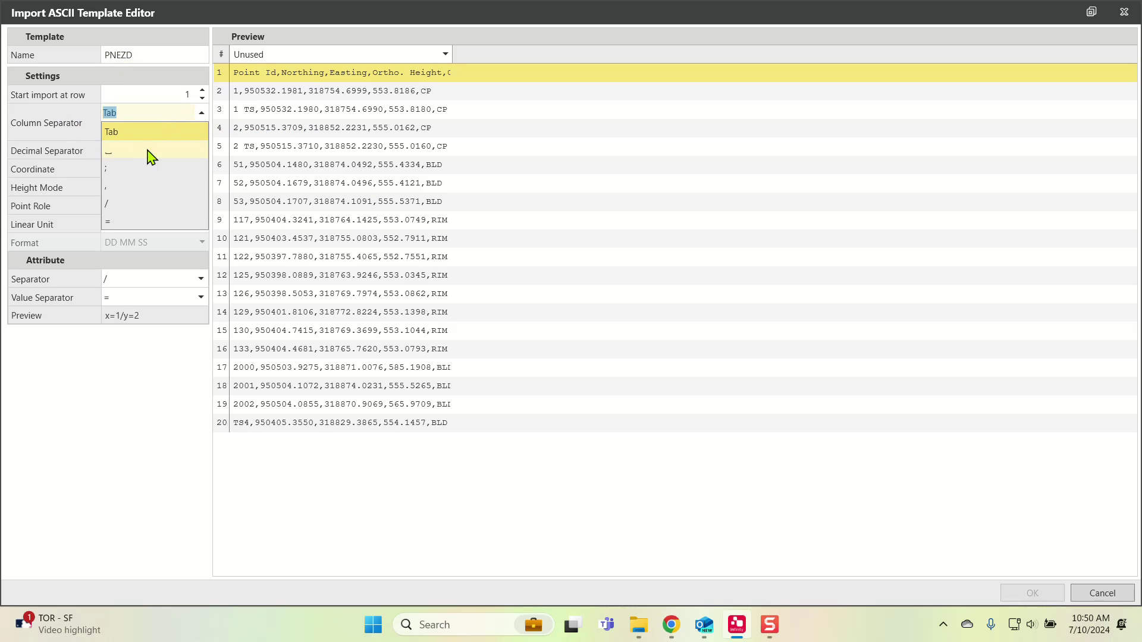
click(113, 190)
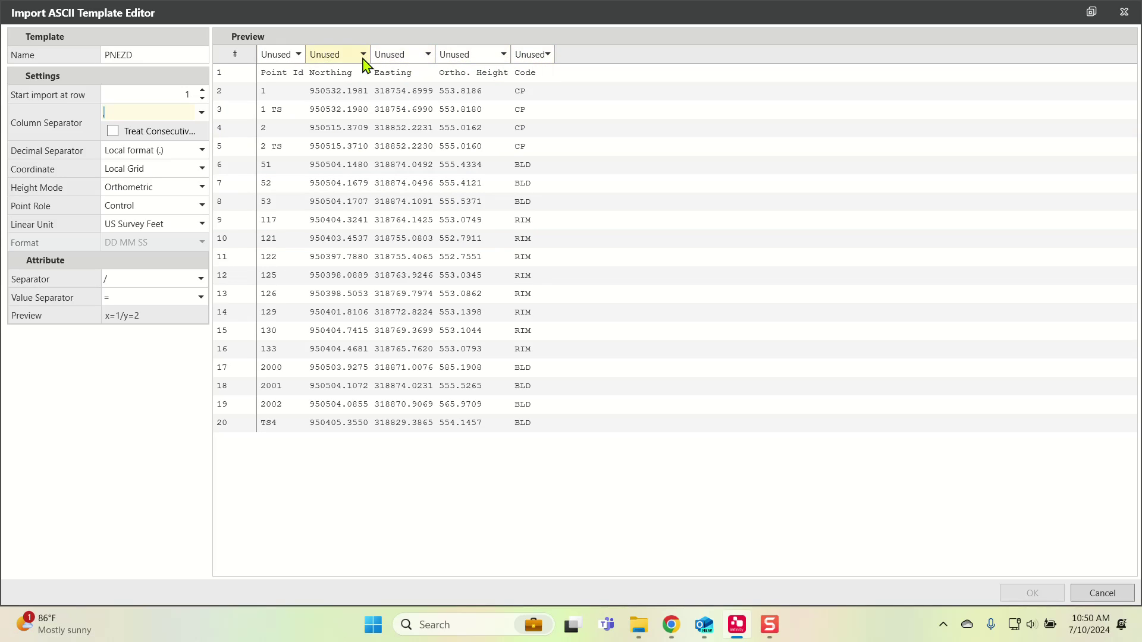
click(177, 208)
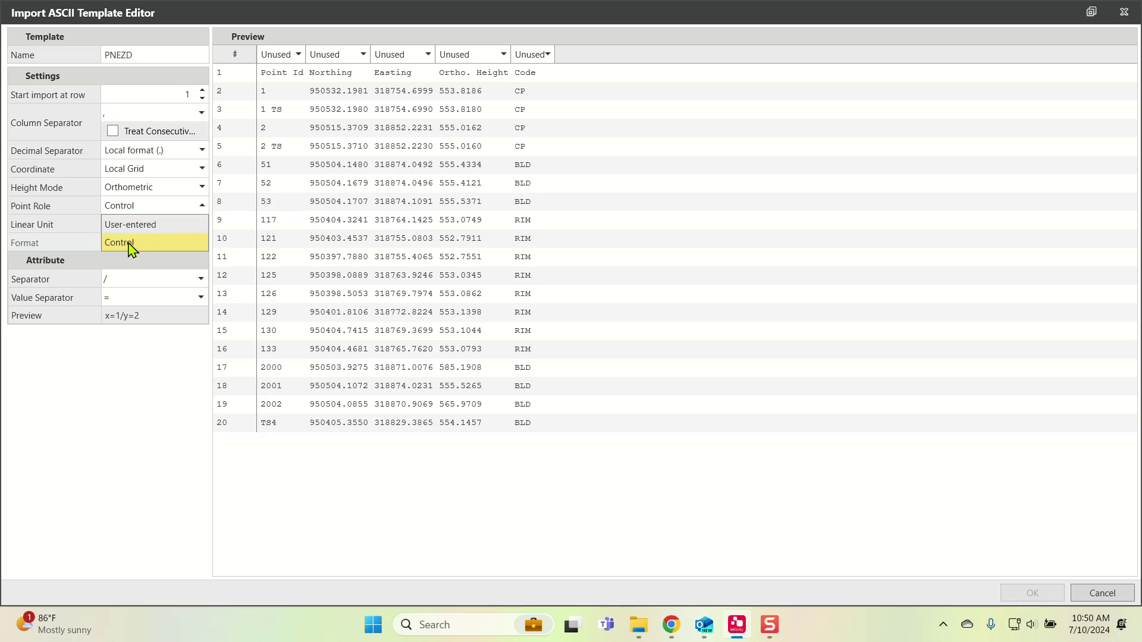
click(133, 244)
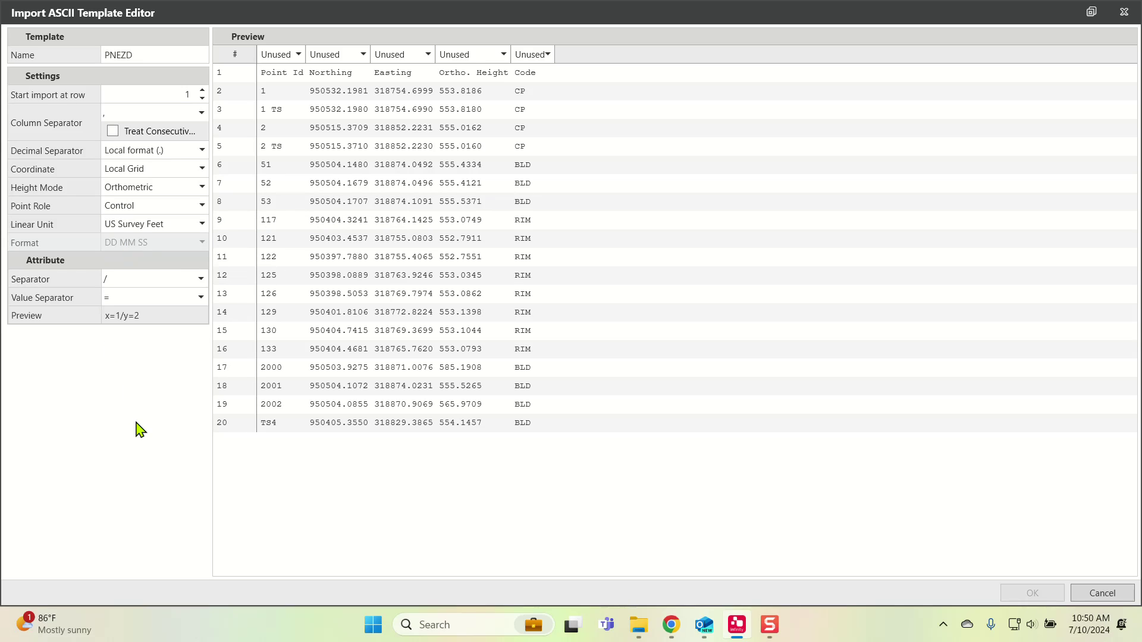
click(187, 171)
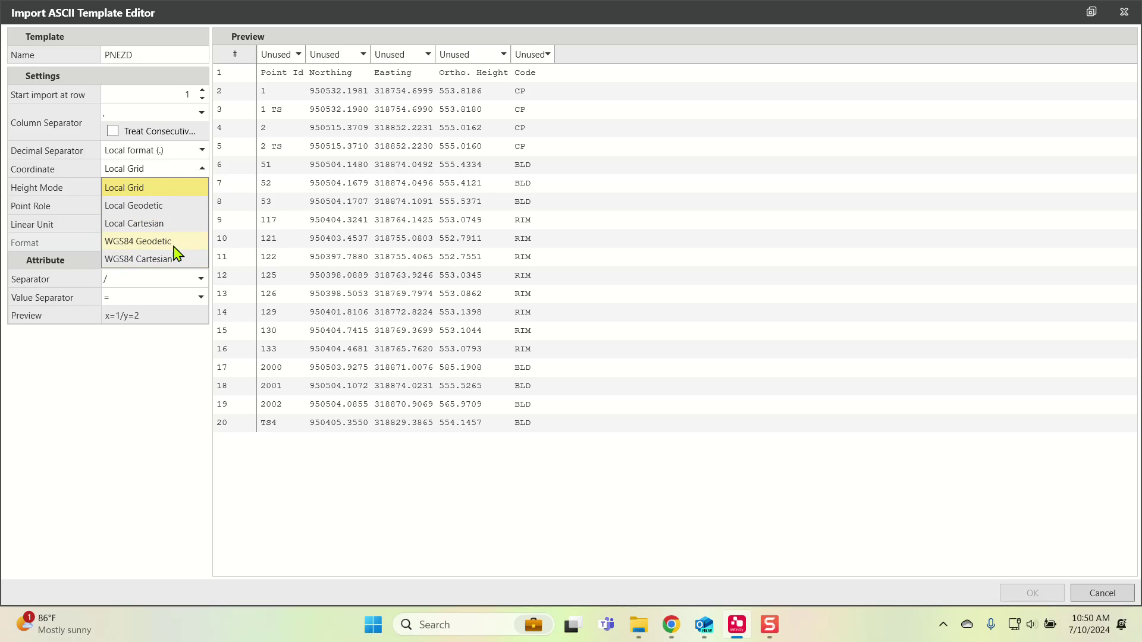
click(154, 395)
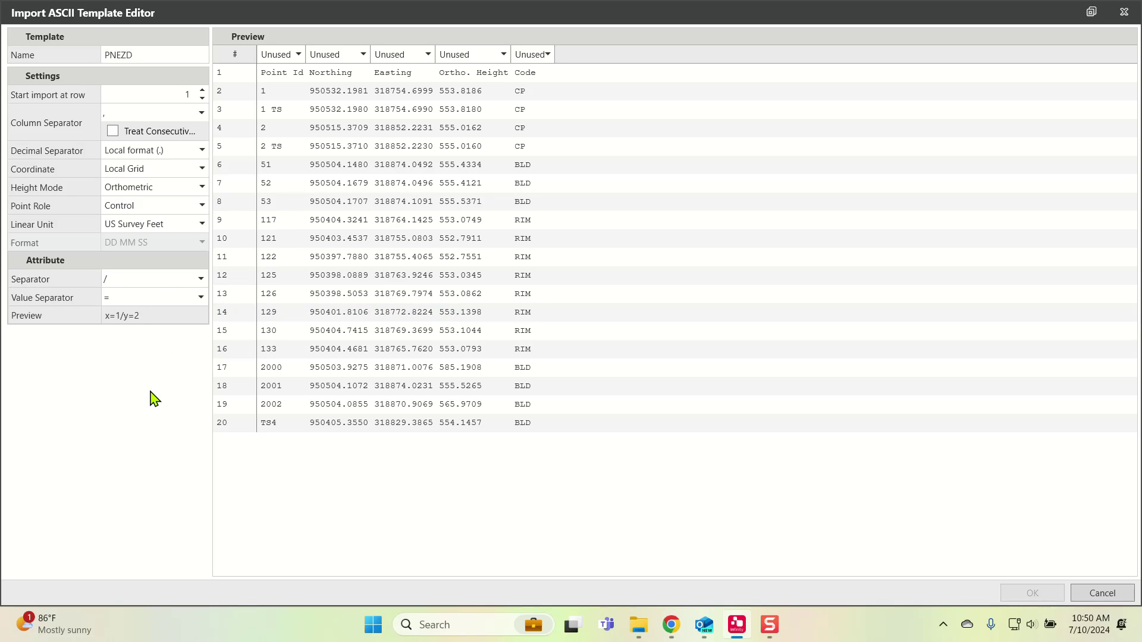
Assign the five preview columns to Point Id, Northing, Easting, Ortho. Height and Code.
click(297, 54)
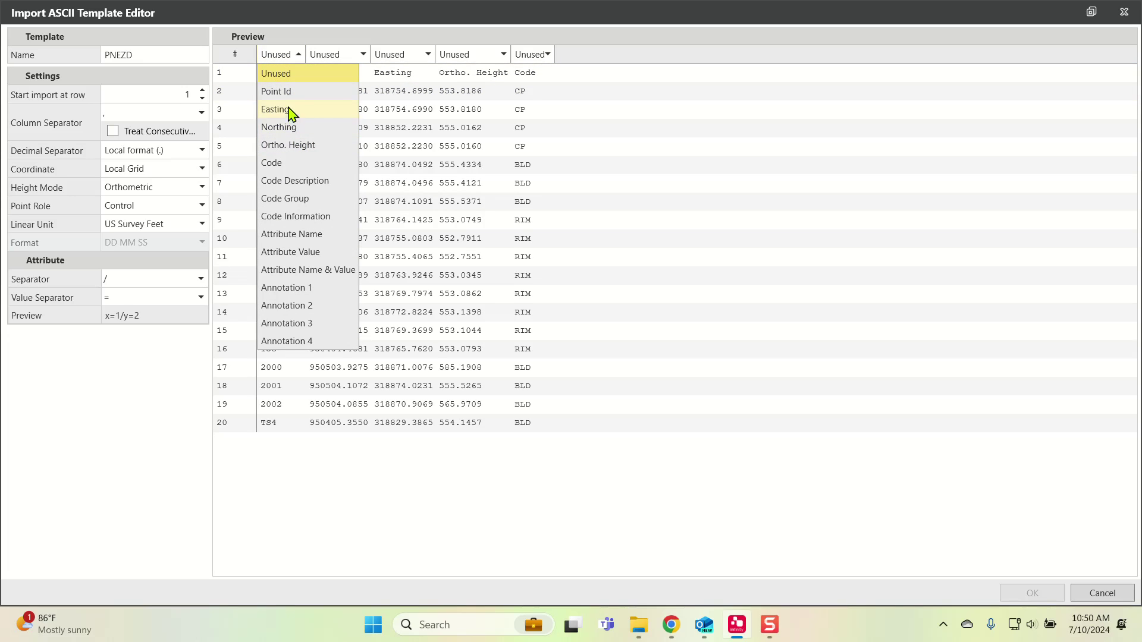
click(286, 91)
click(342, 54)
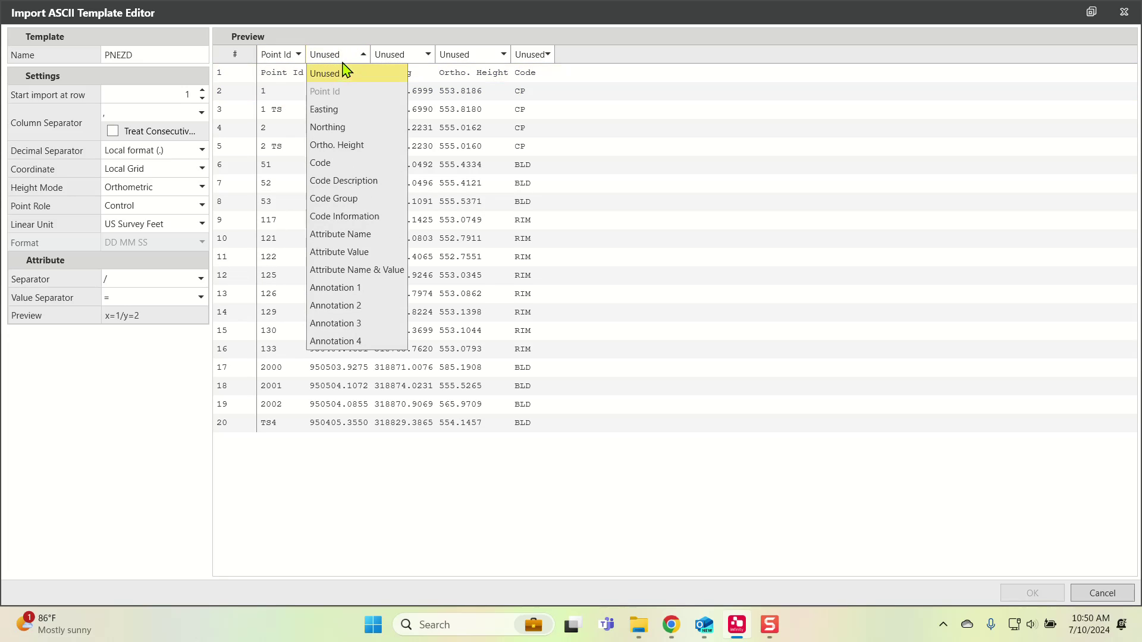
click(350, 126)
click(400, 54)
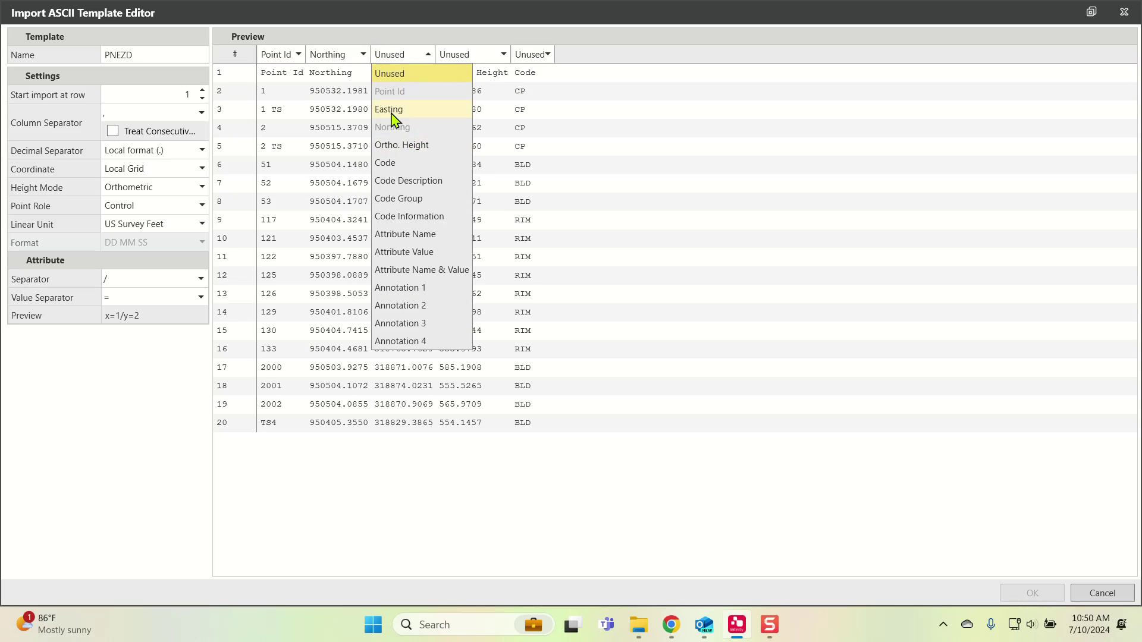
click(393, 110)
click(462, 59)
click(475, 147)
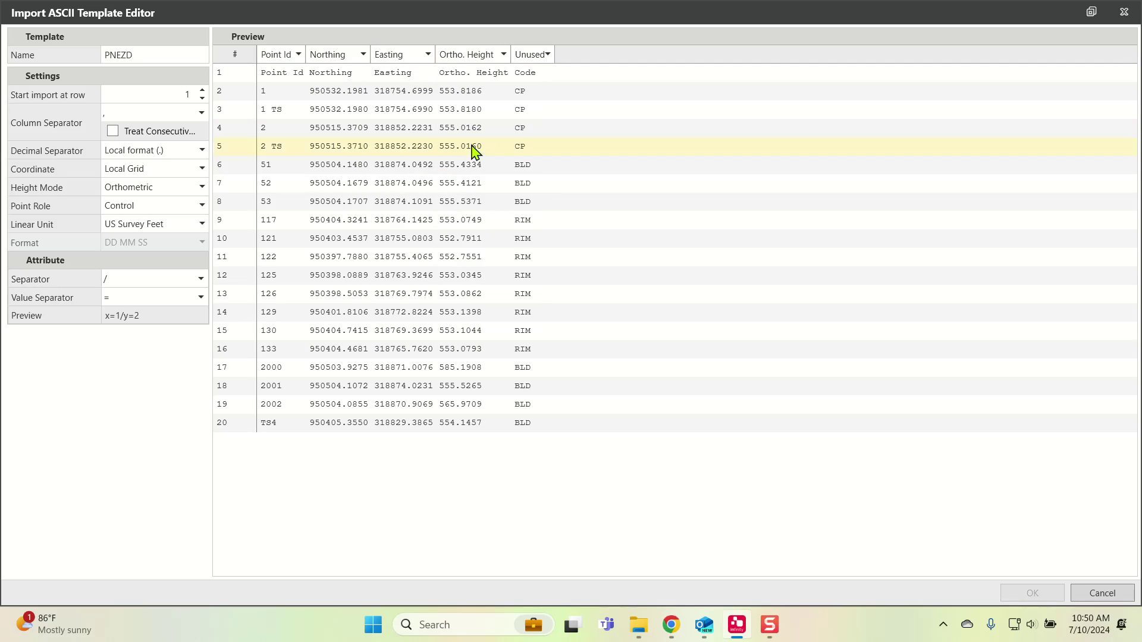
click(544, 59)
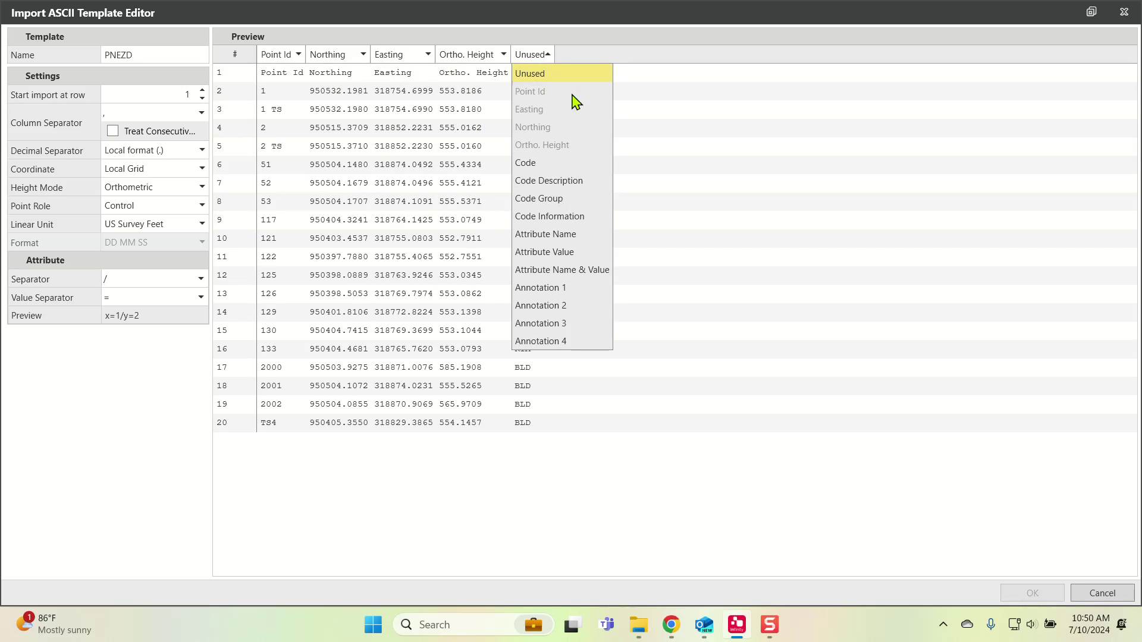
click(535, 163)
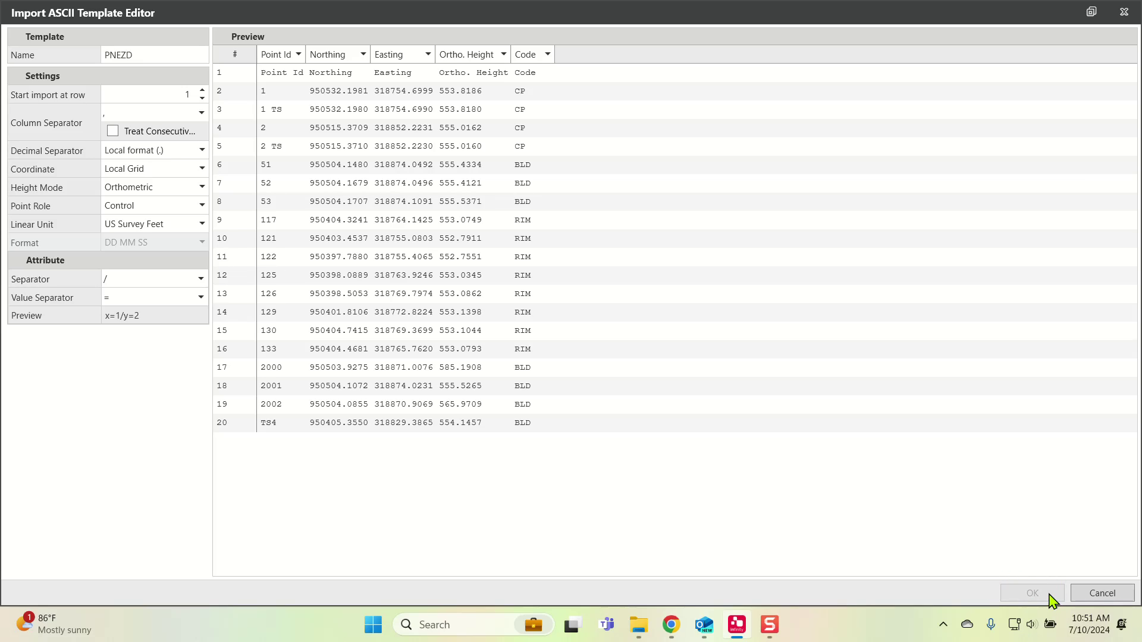
click(158, 55)
Name the template PNEZD 1, widen the Northing, Easting and Ortho. Height columns, and save.
text(1)
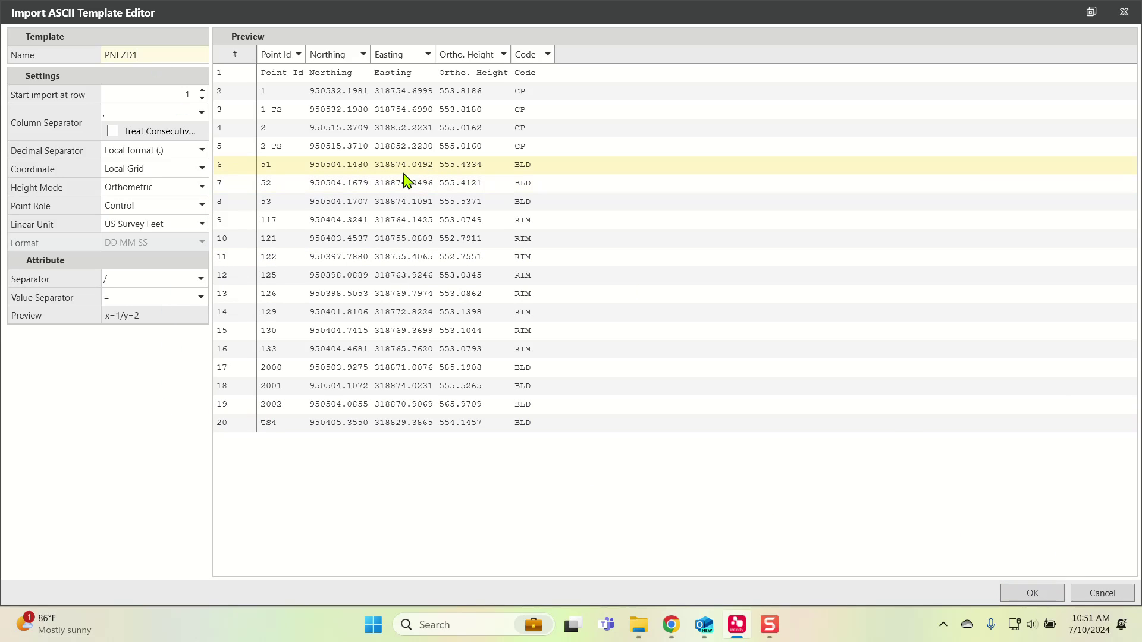
key(BackSpace)
drag(370, 54, 402, 76)
drag(466, 54, 517, 54)
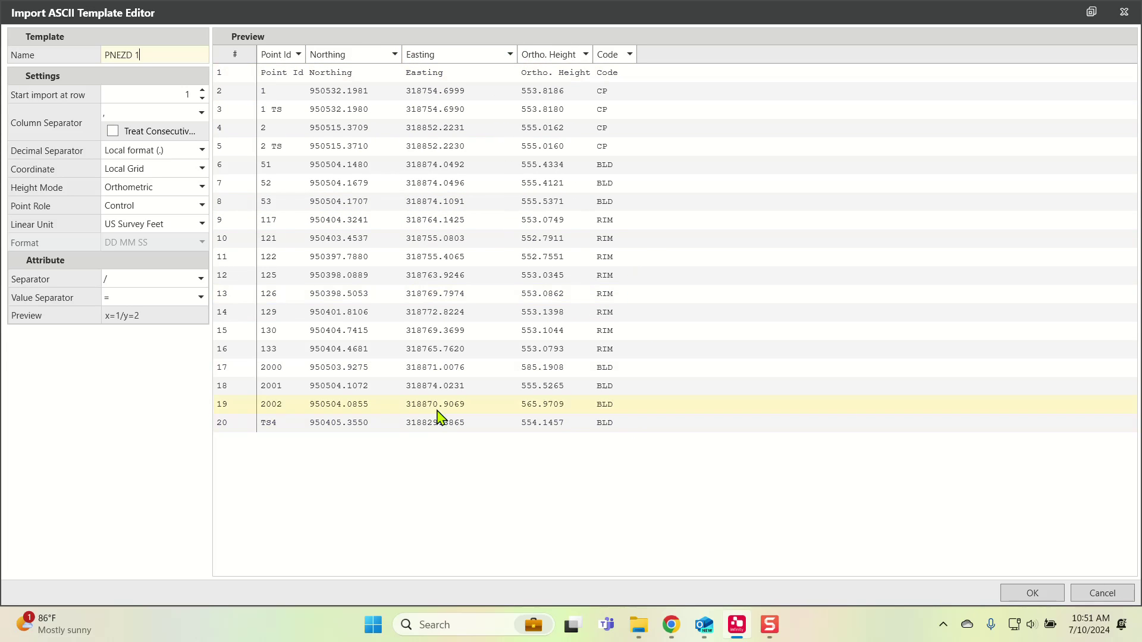
drag(593, 54, 614, 55)
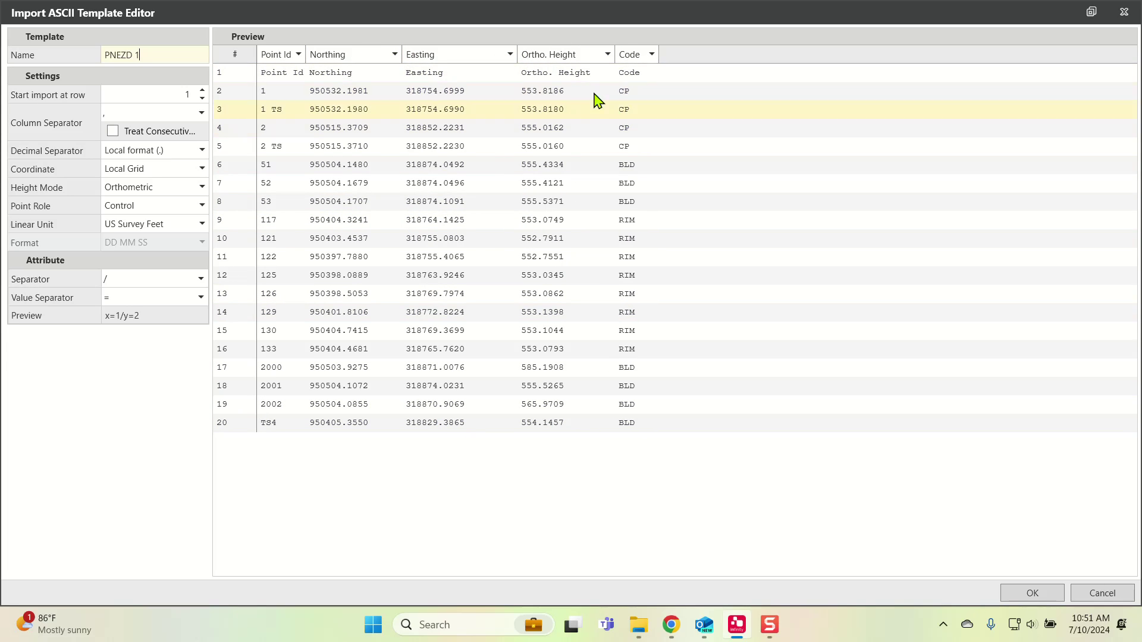
click(1058, 595)
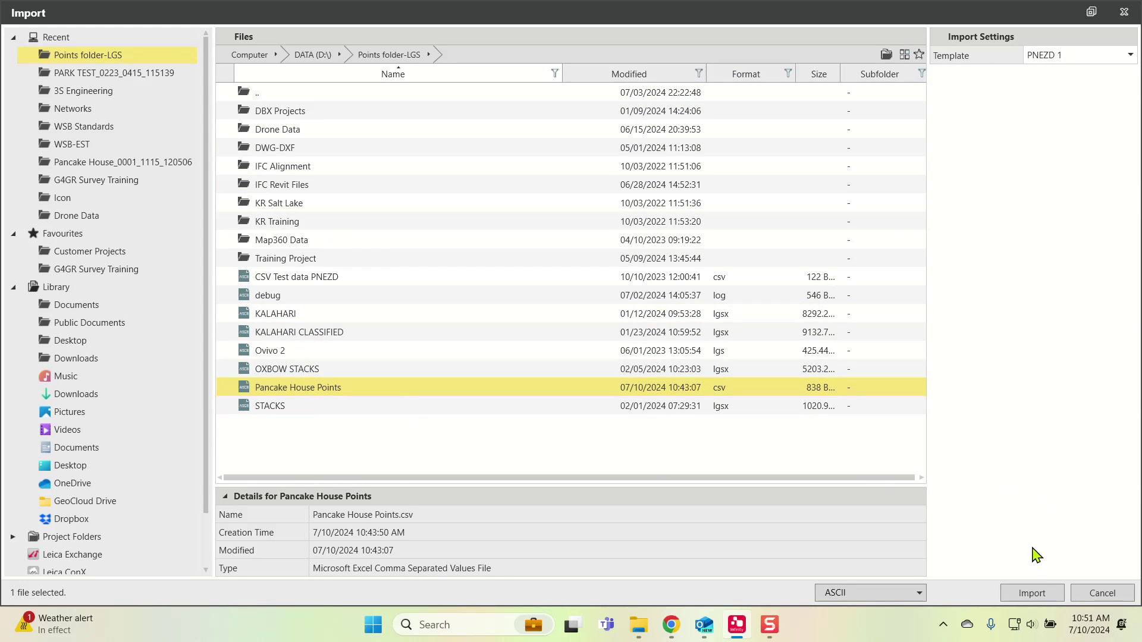
Import the Pancake House Points, zoom out over them, and switch to the Inspector.
click(1040, 594)
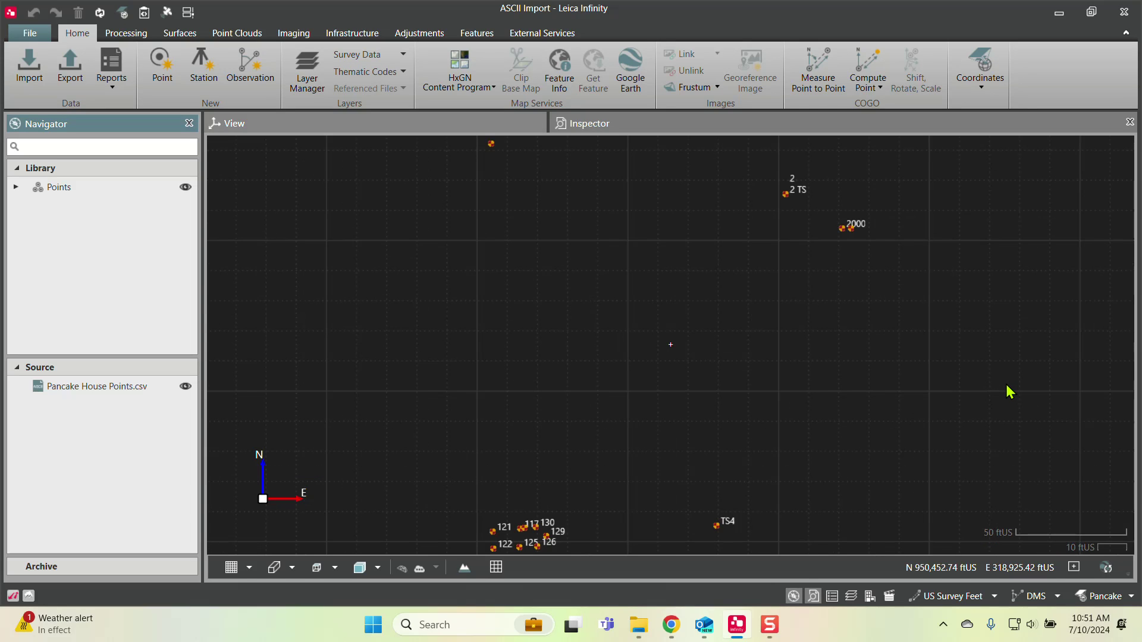
scroll(618, 296, down, 1)
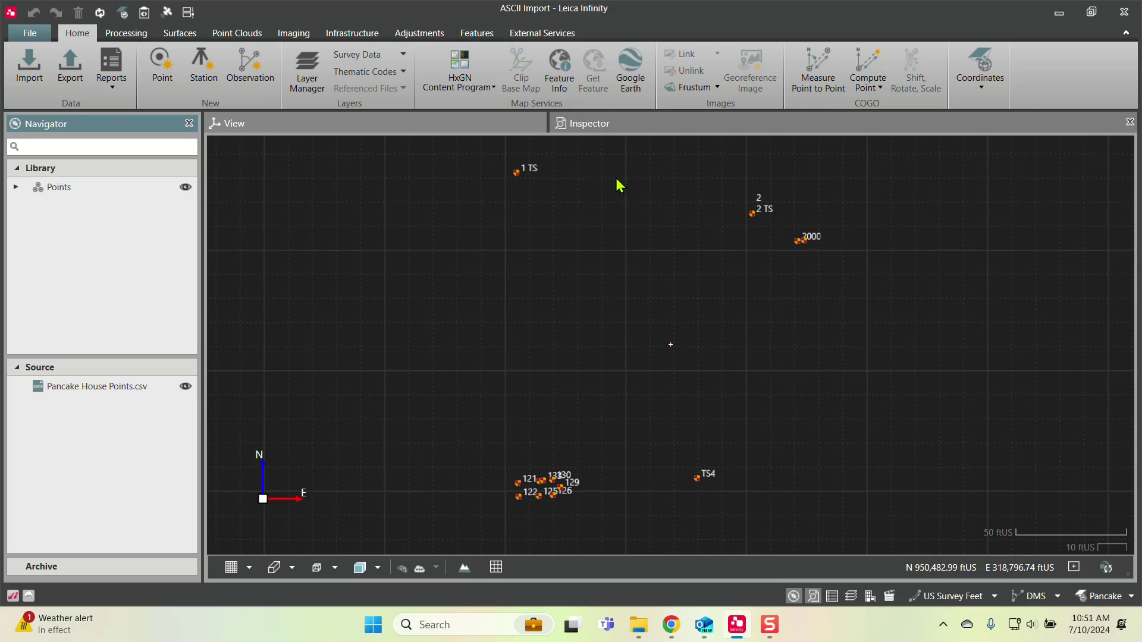
click(589, 123)
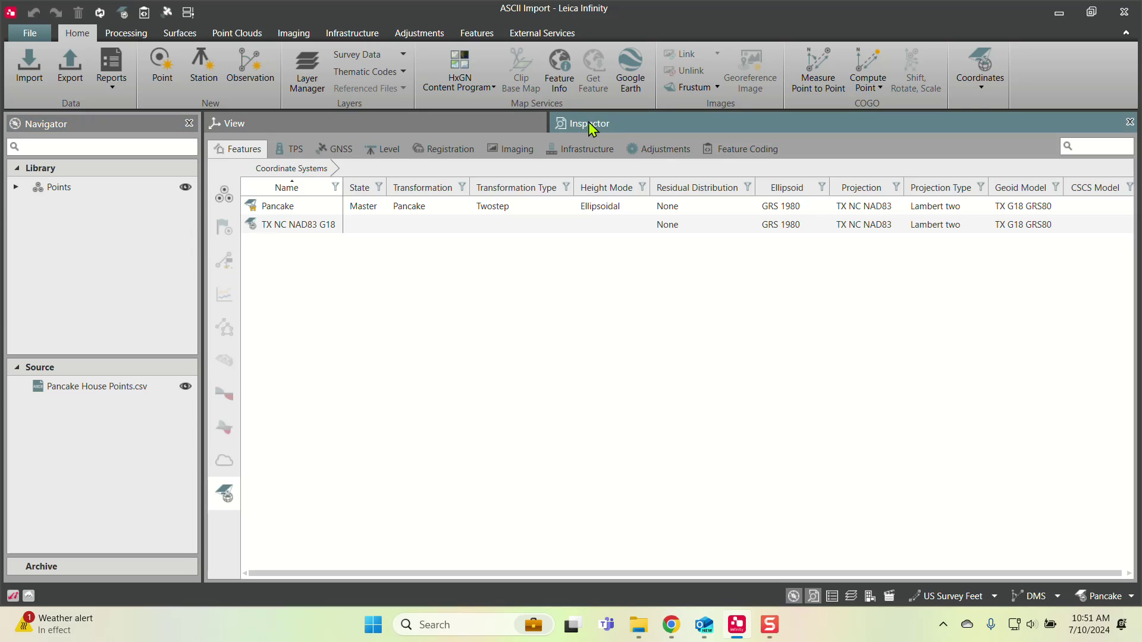
Show the Points table and scroll right to the geoid separation and WGS84 columns.
click(225, 198)
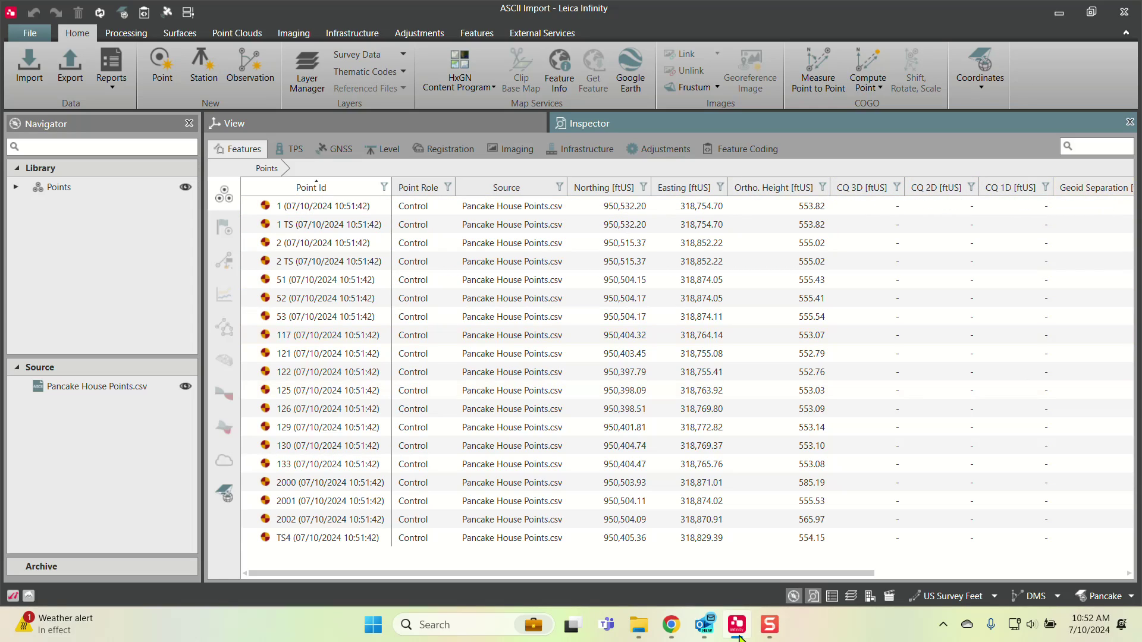
drag(761, 572, 951, 573)
drag(959, 572, 1061, 569)
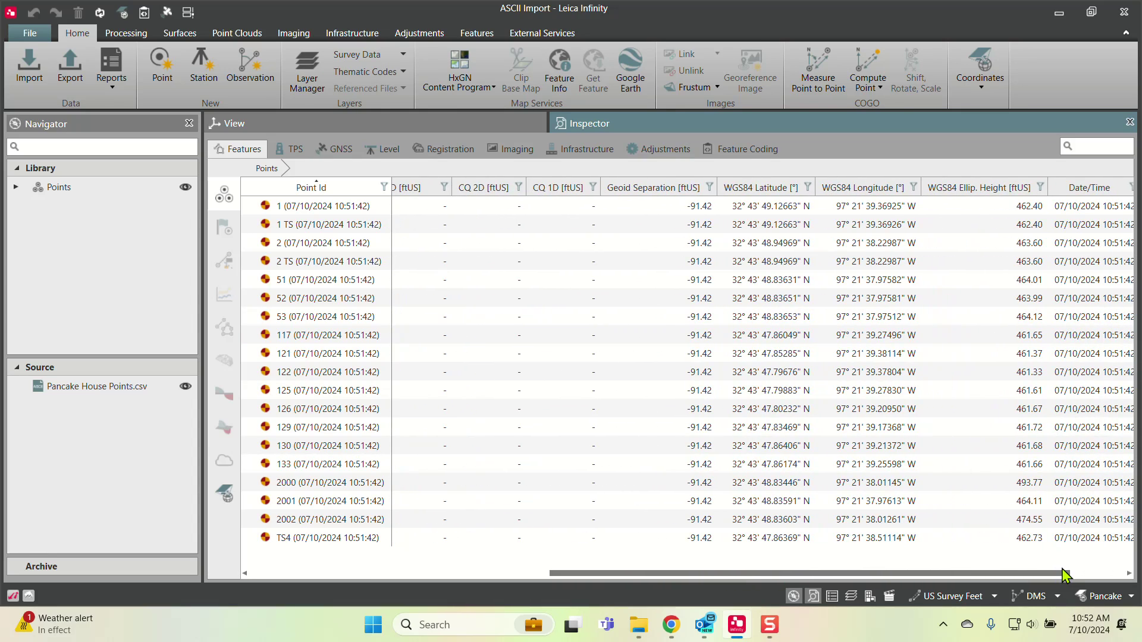
Return to the map, preview the points over HxGN aerial imagery, then turn it off.
click(302, 124)
click(460, 65)
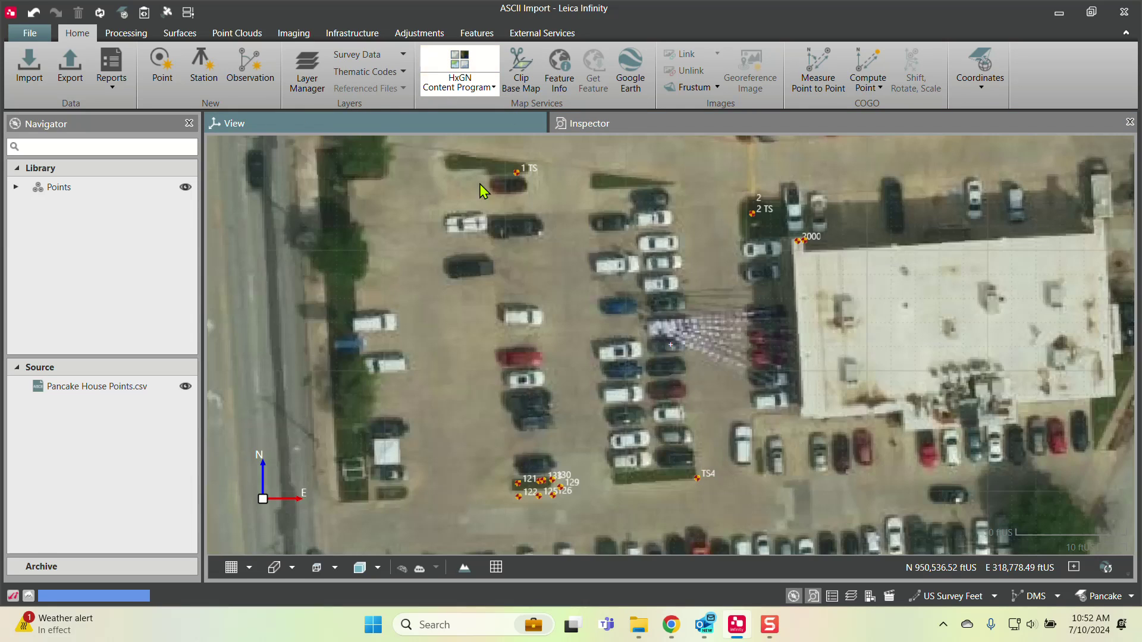
scroll(763, 348, down, 3)
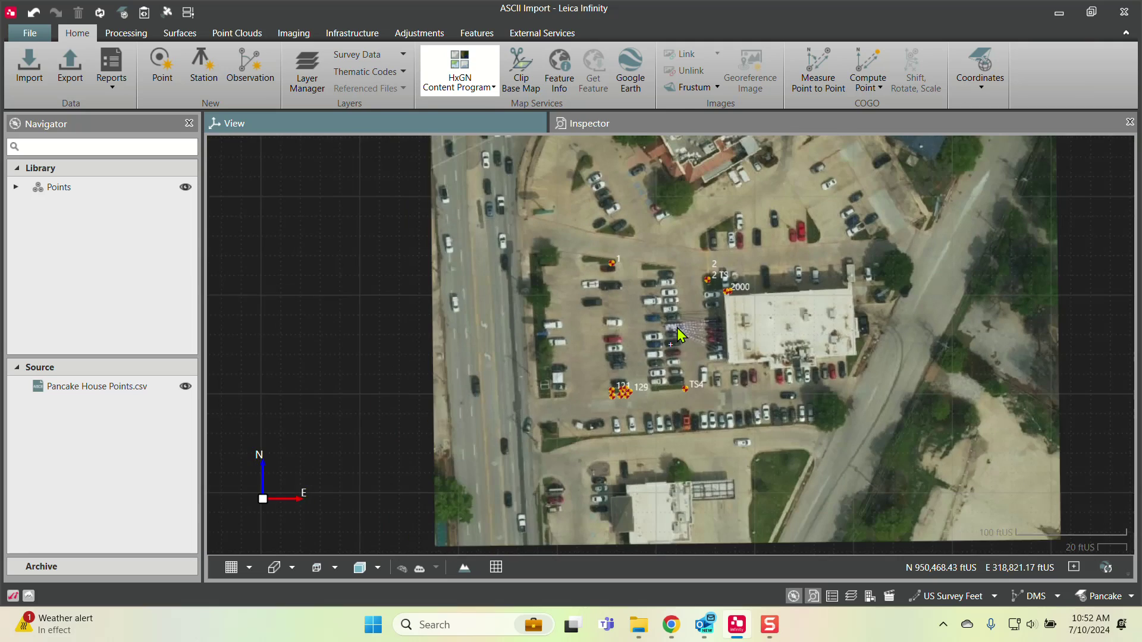
scroll(767, 351, up, 1)
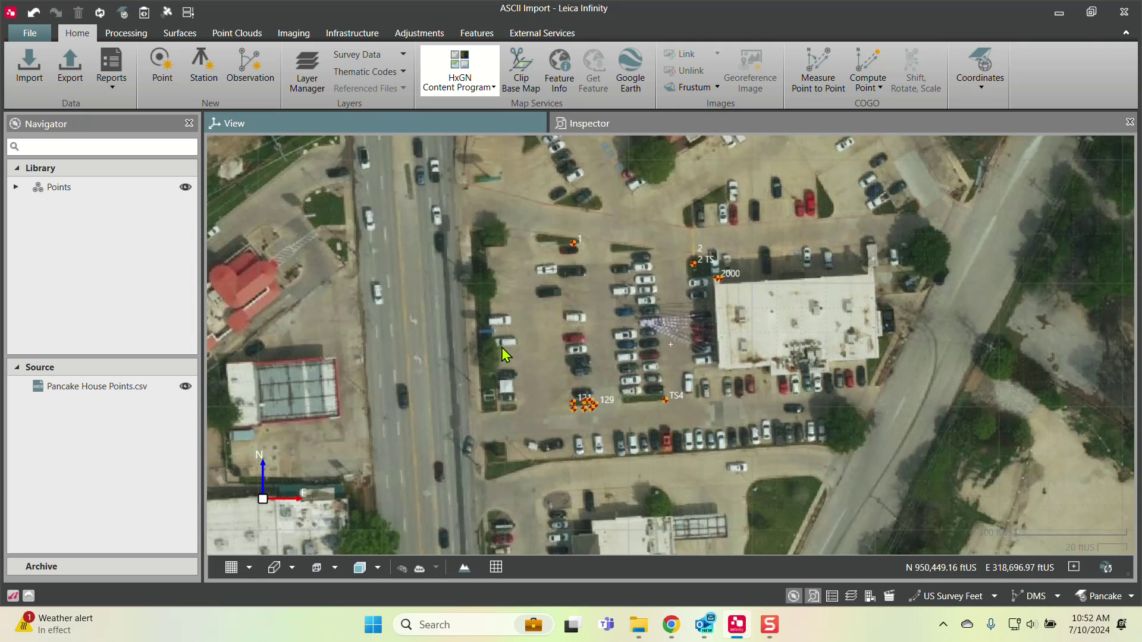
click(460, 64)
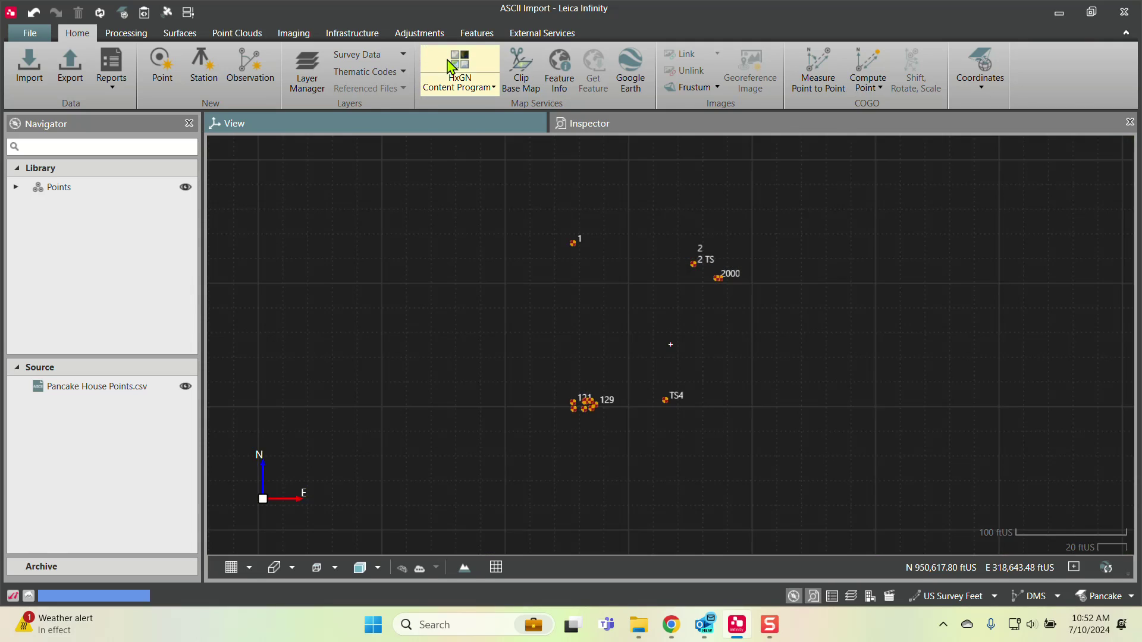
scroll(659, 293, up, 1)
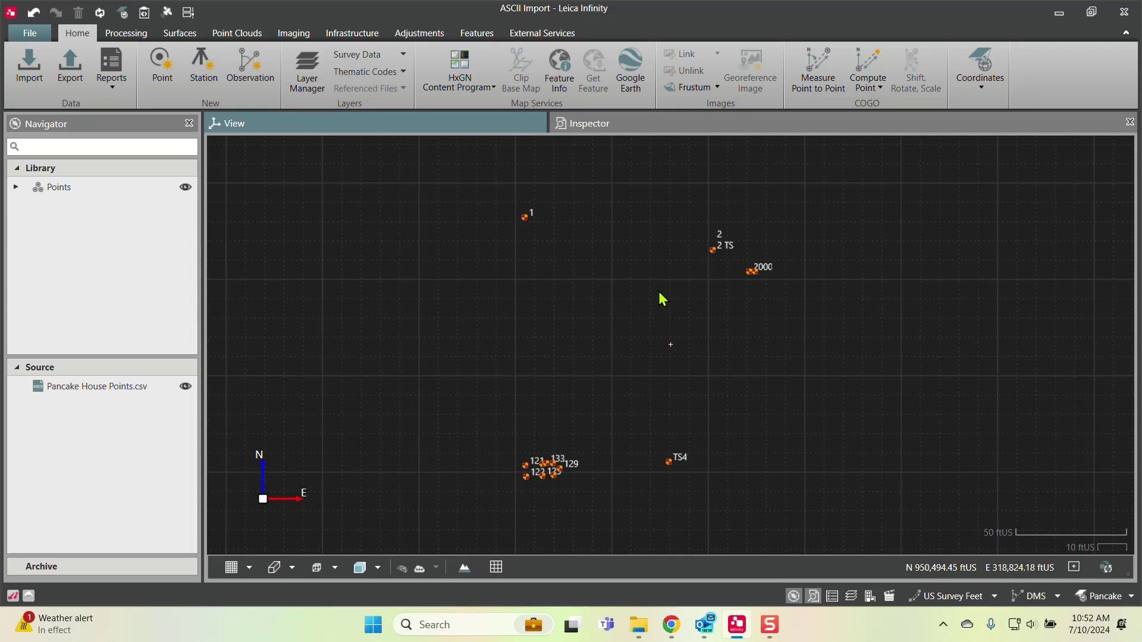
click(26, 72)
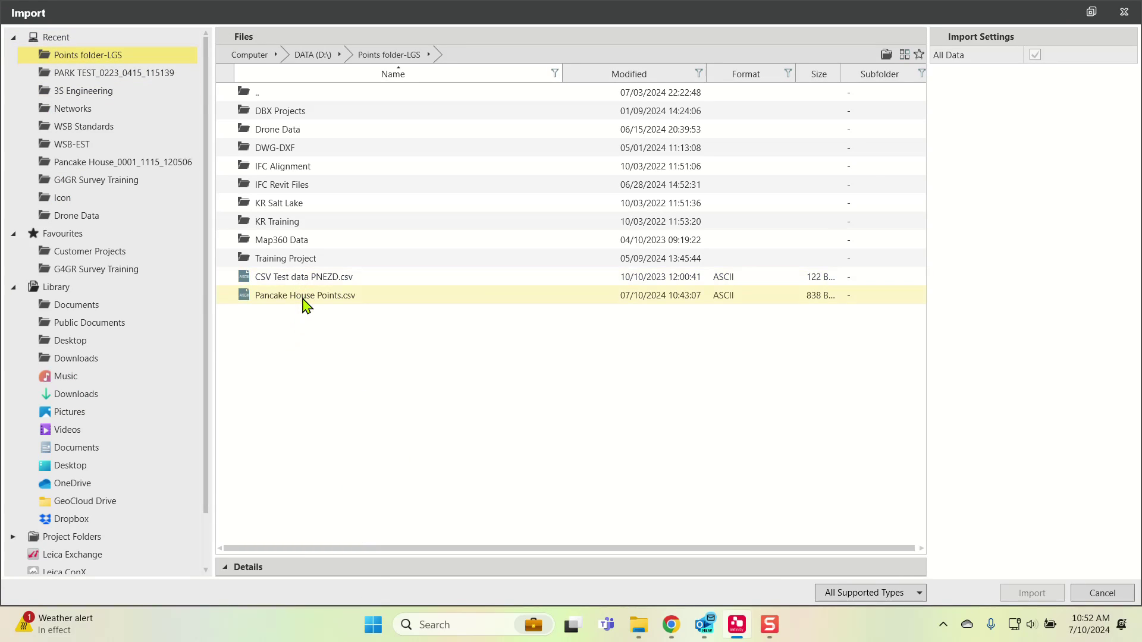
click(304, 303)
click(1052, 57)
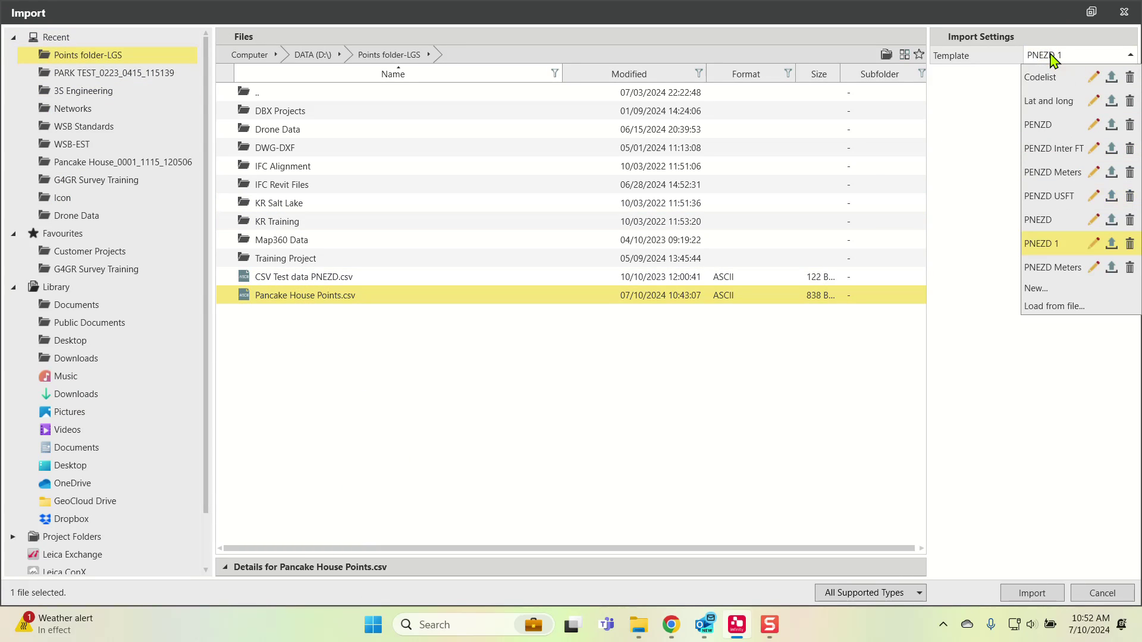
click(1045, 199)
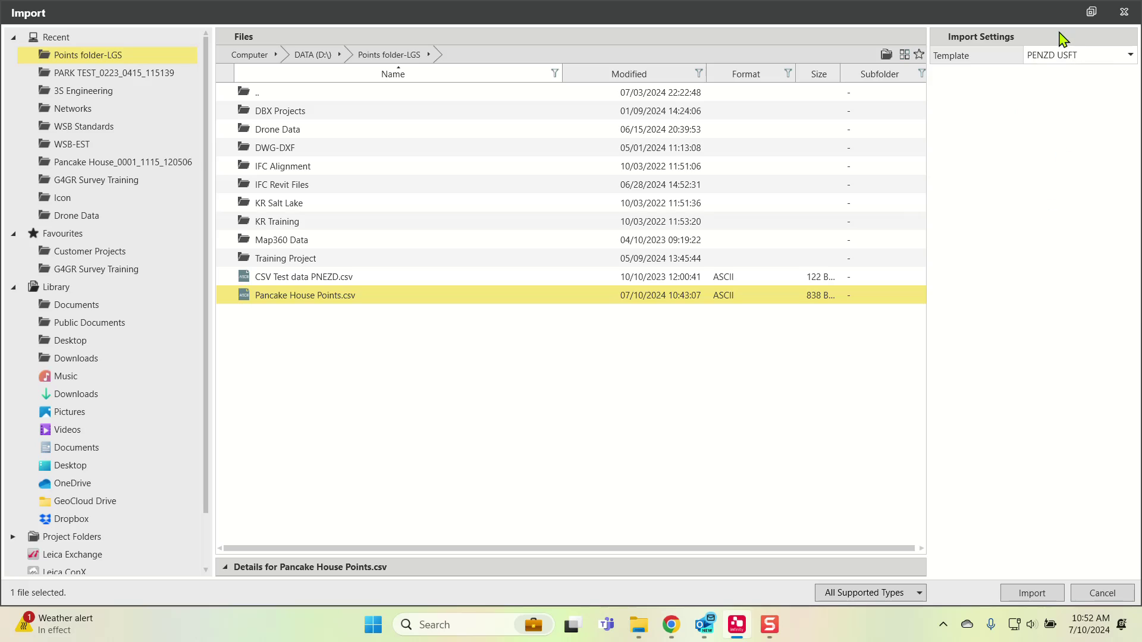
click(1053, 60)
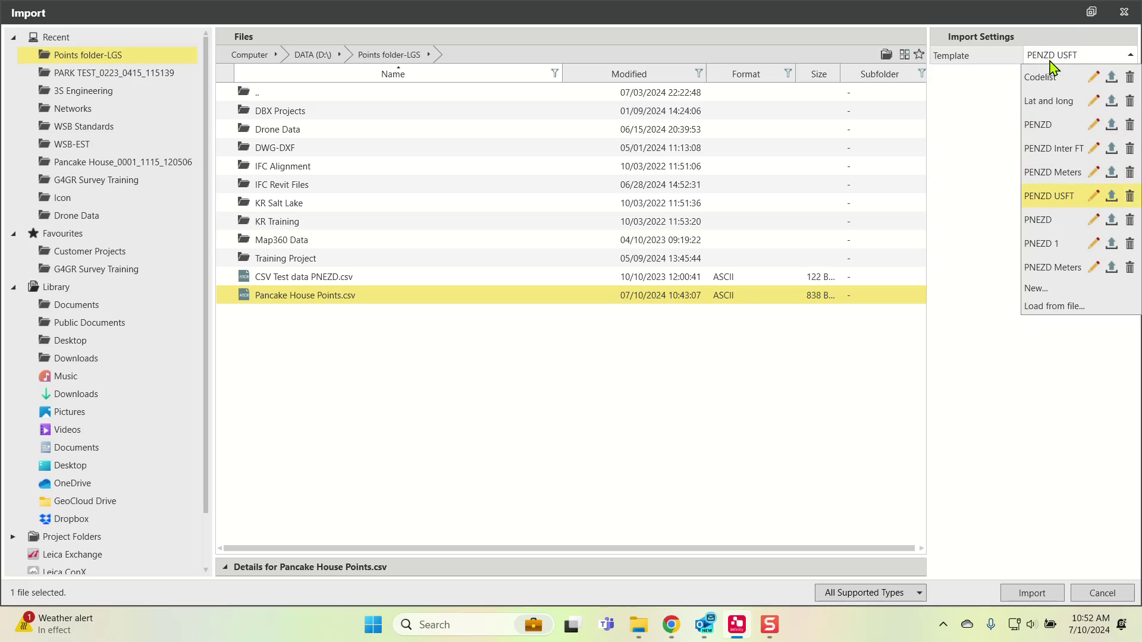
click(1095, 199)
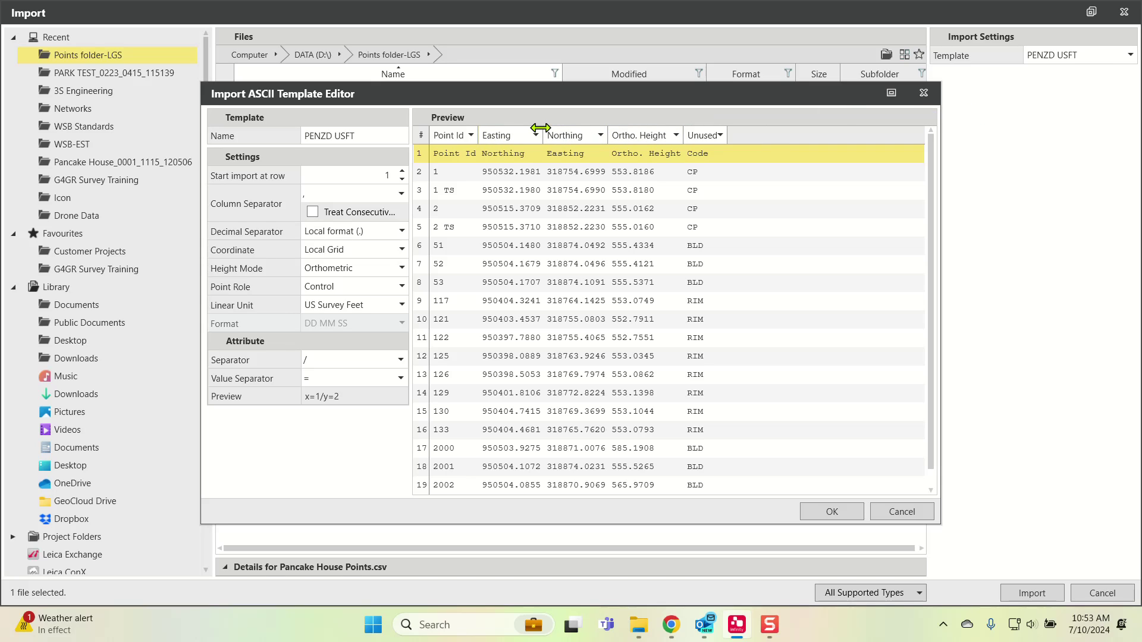
click(924, 93)
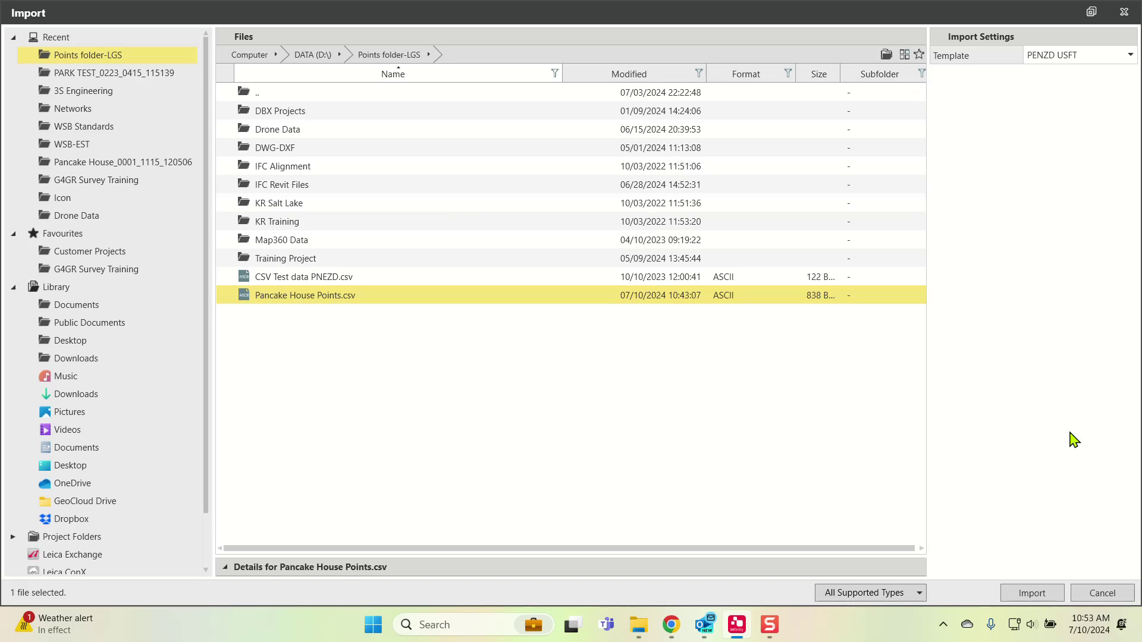
click(1102, 593)
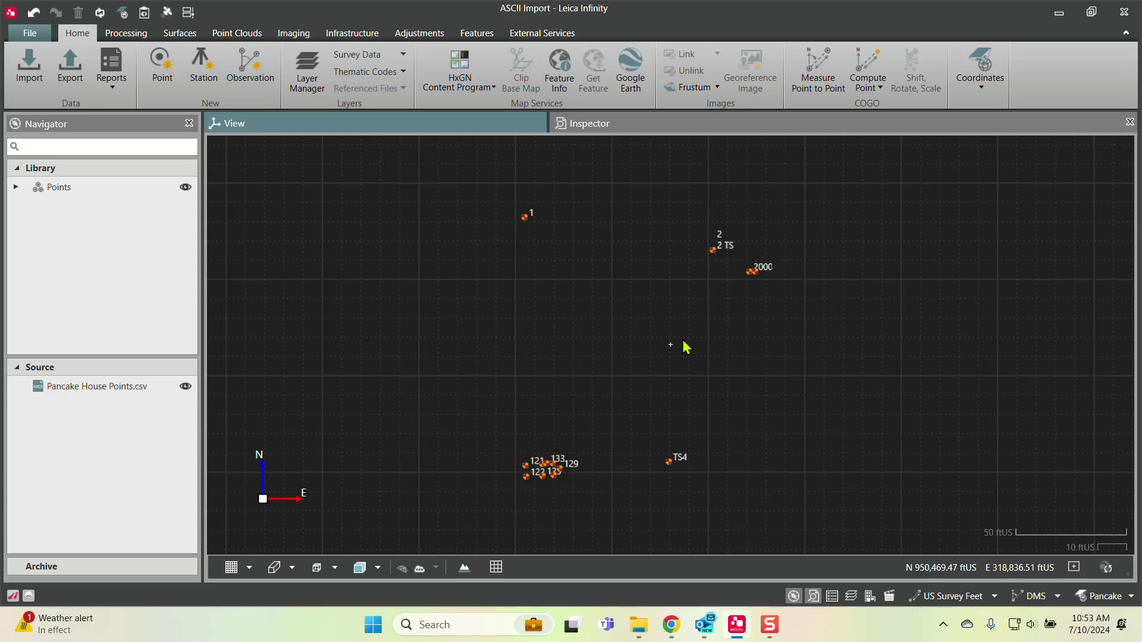